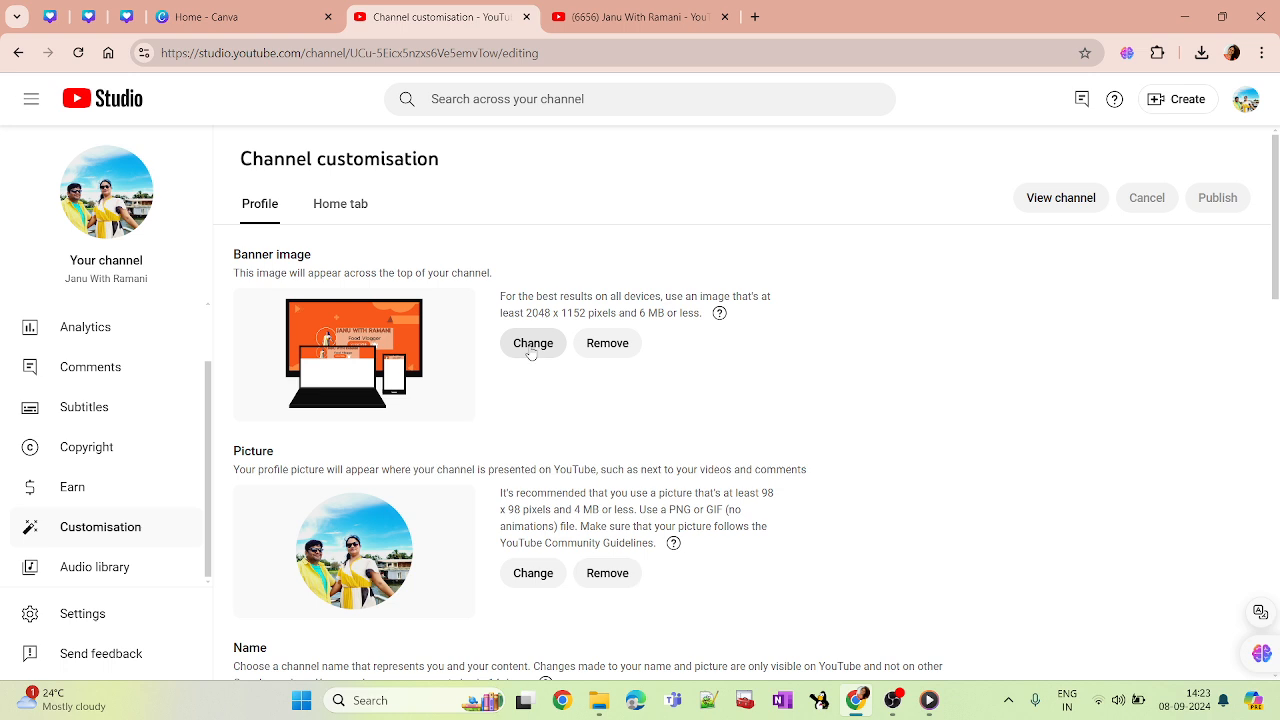
Switch to Canva and create a new YouTube Banner design.
click(240, 16)
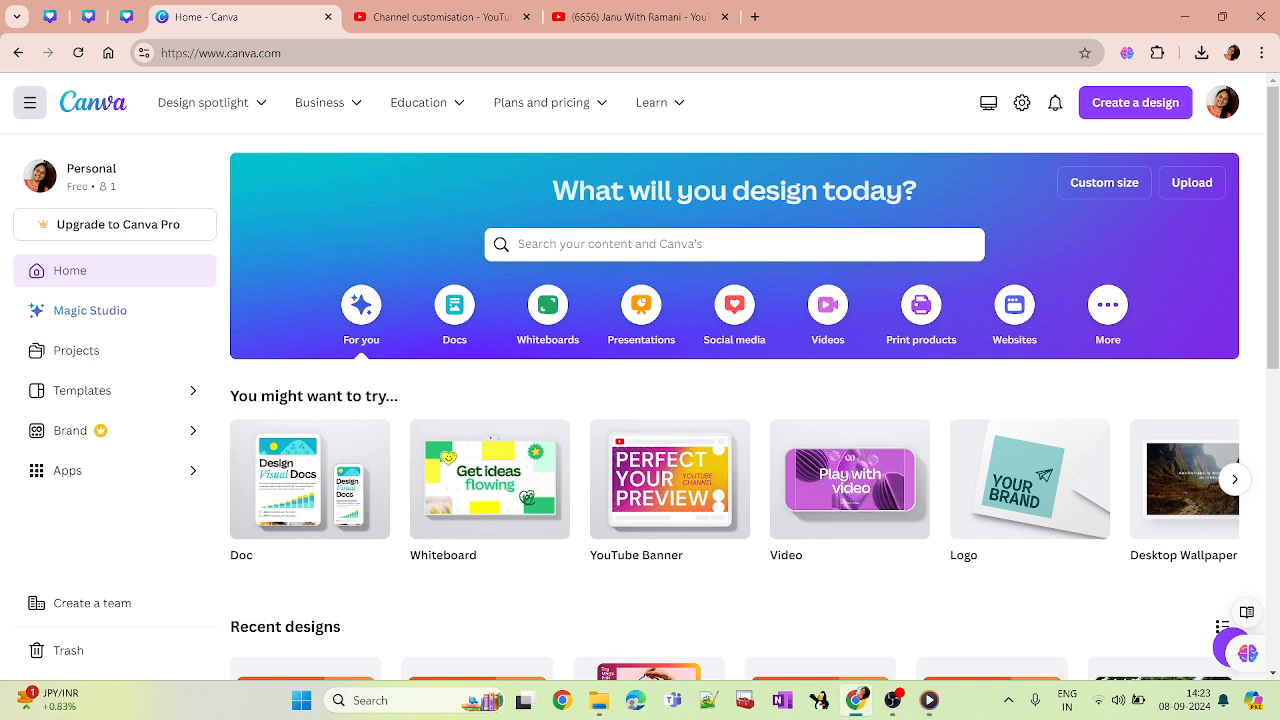
click(287, 58)
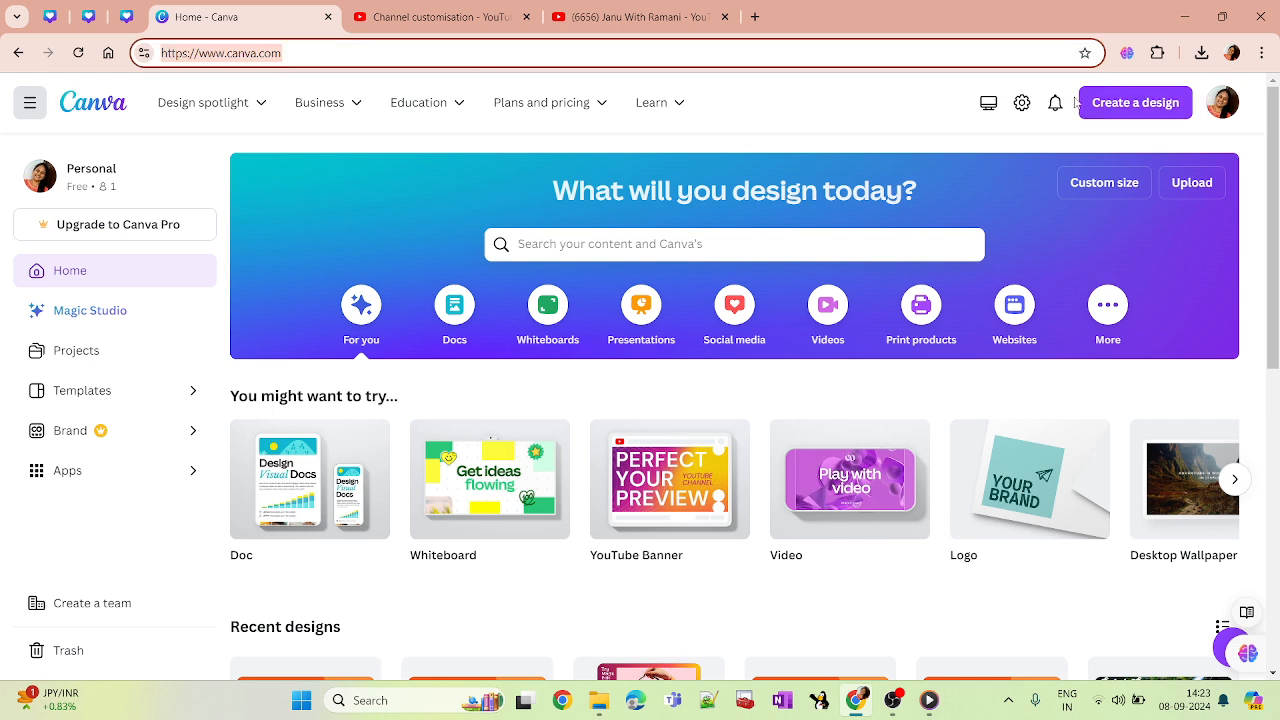
click(1139, 112)
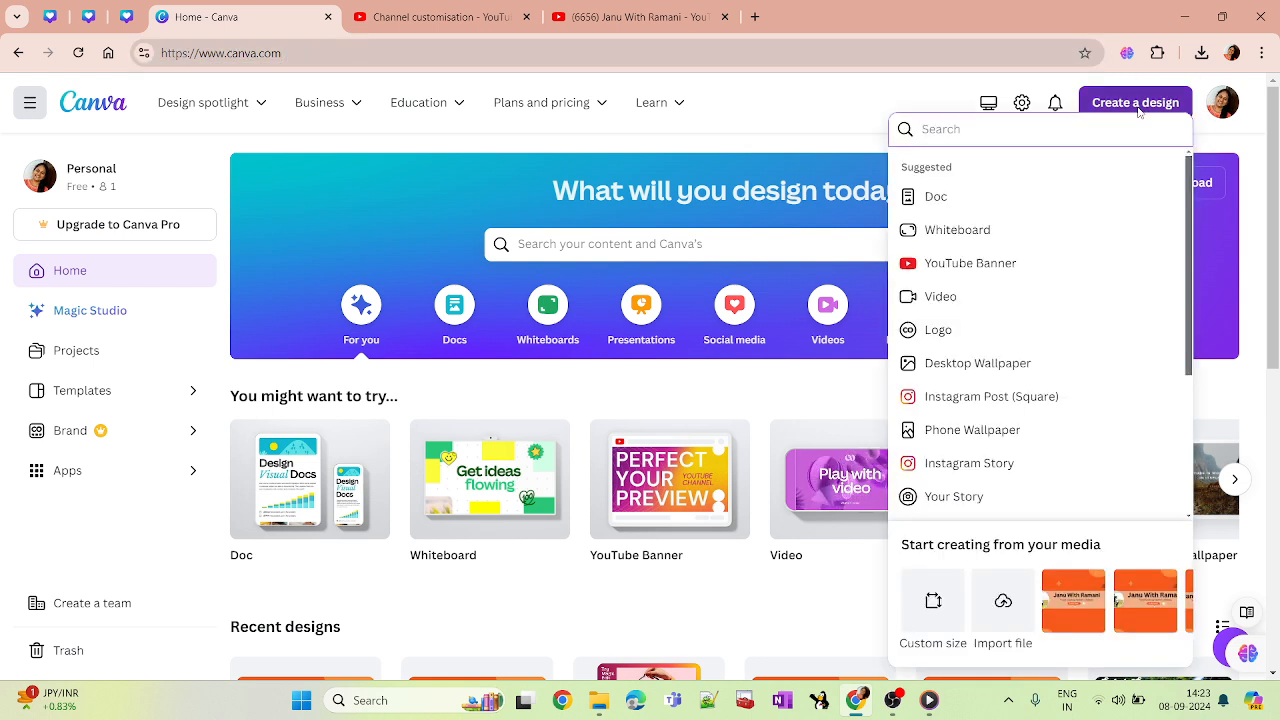
click(991, 264)
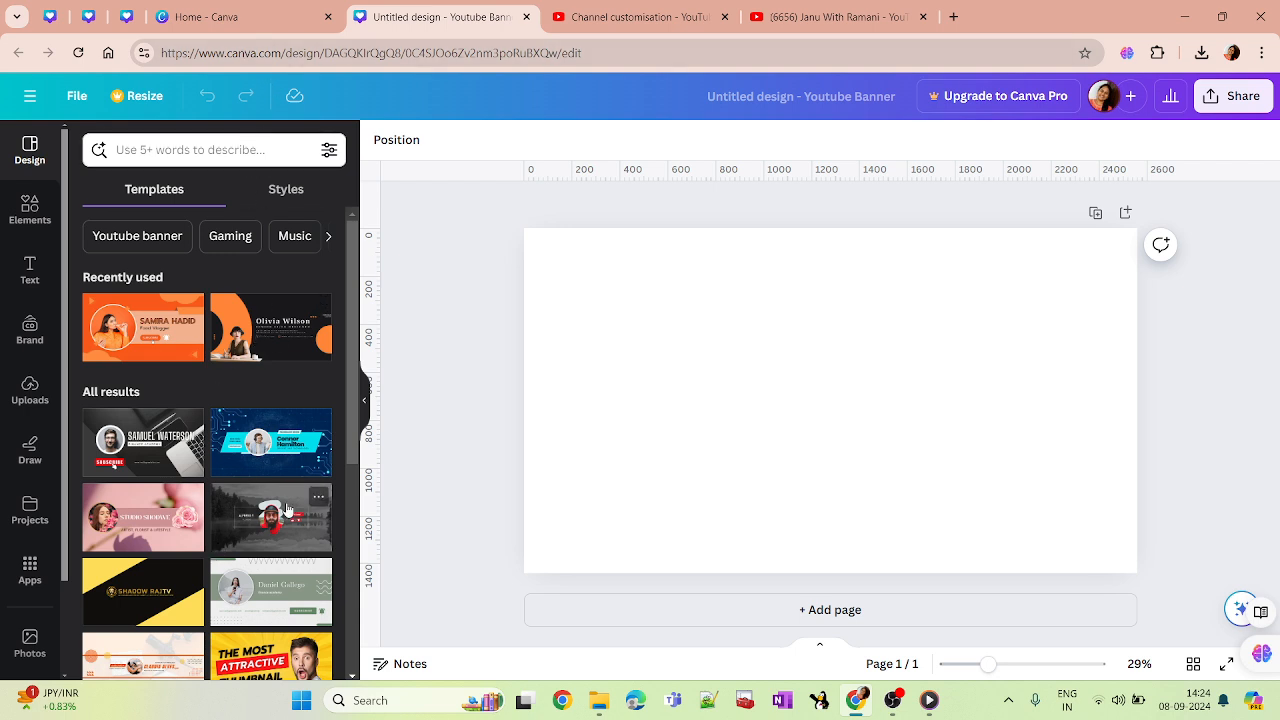
Apply the Blue Modern Photo Technology YouTube Banner template to the page and return to the template list.
scroll(312, 490, down, 3)
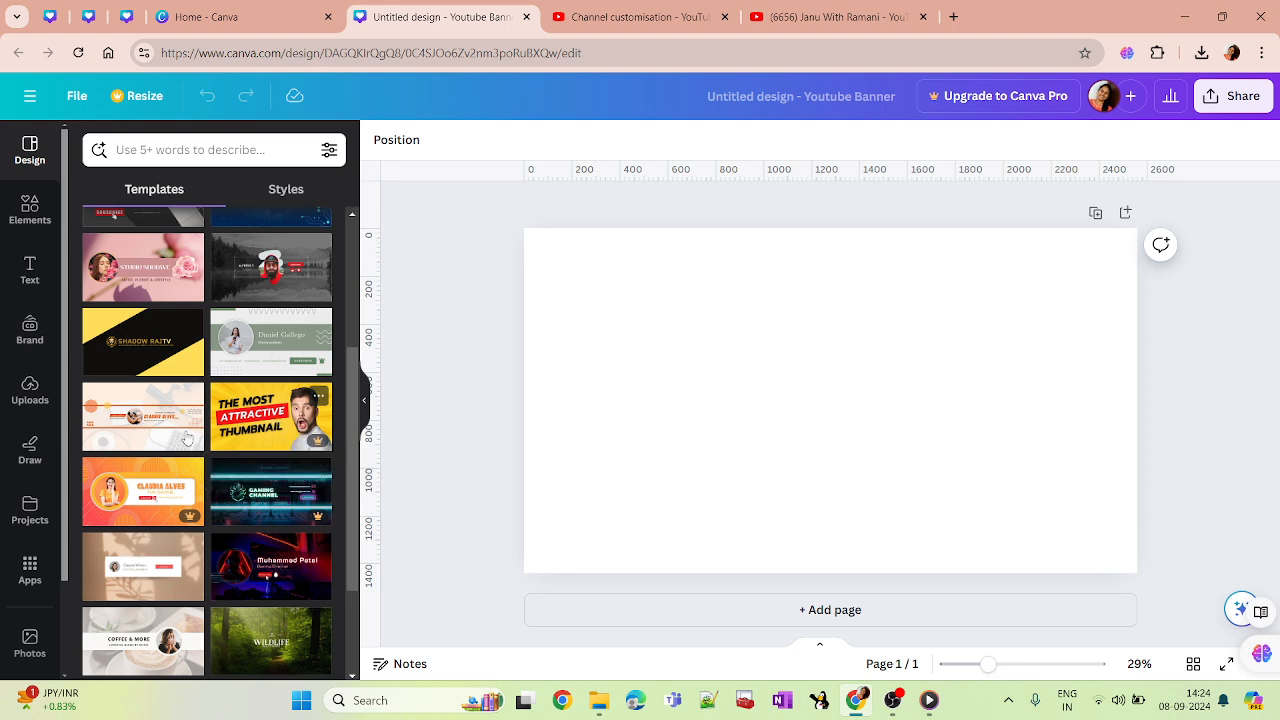
scroll(160, 420, up, 2)
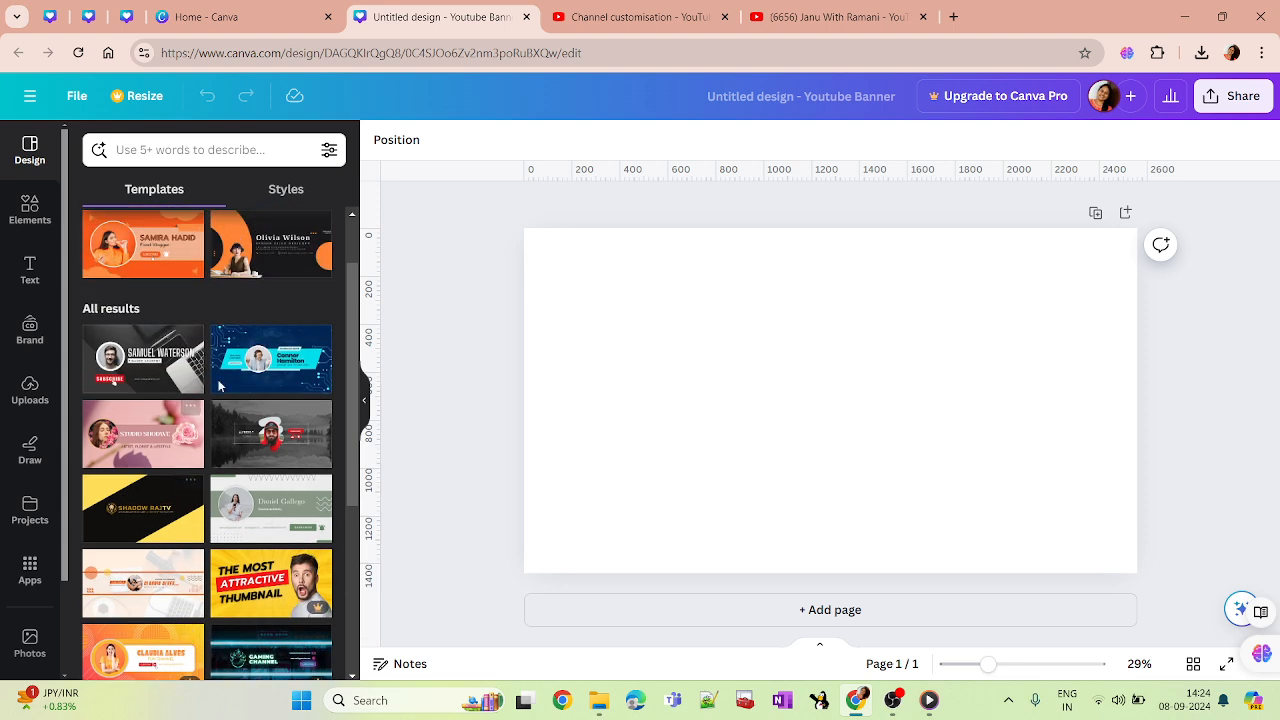
click(247, 362)
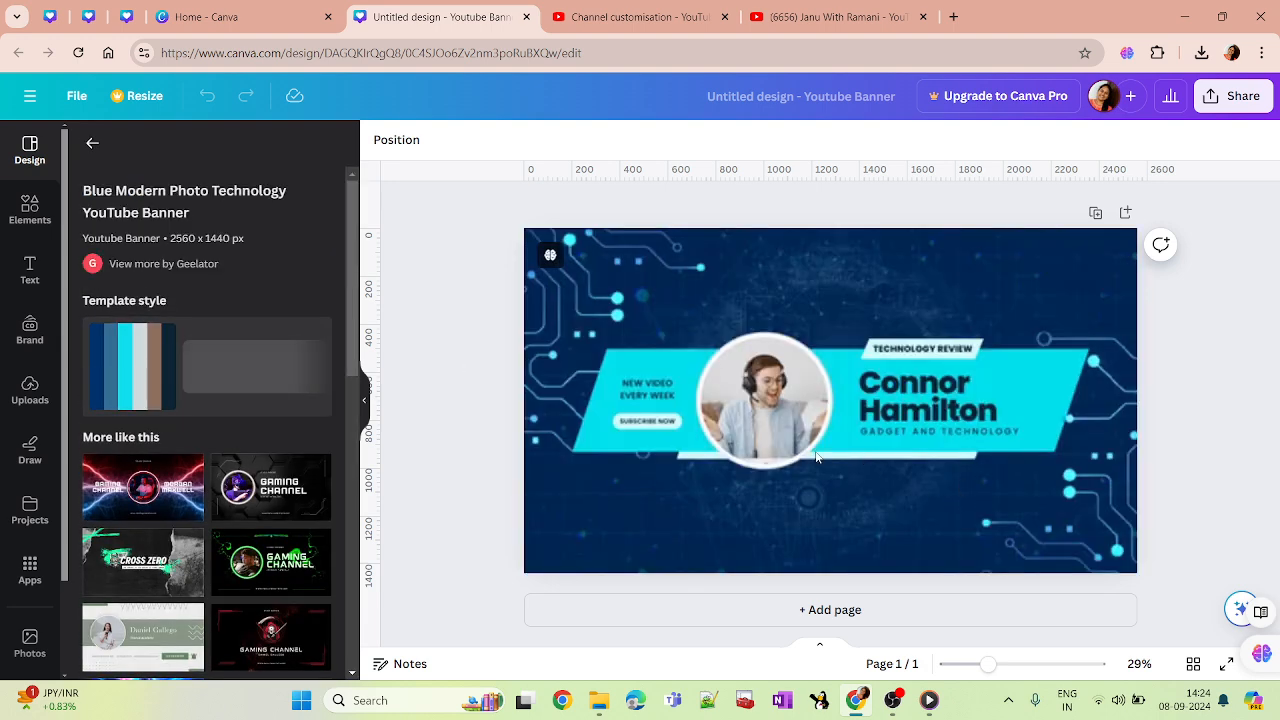
scroll(179, 486, down, 3)
scroll(166, 491, up, 3)
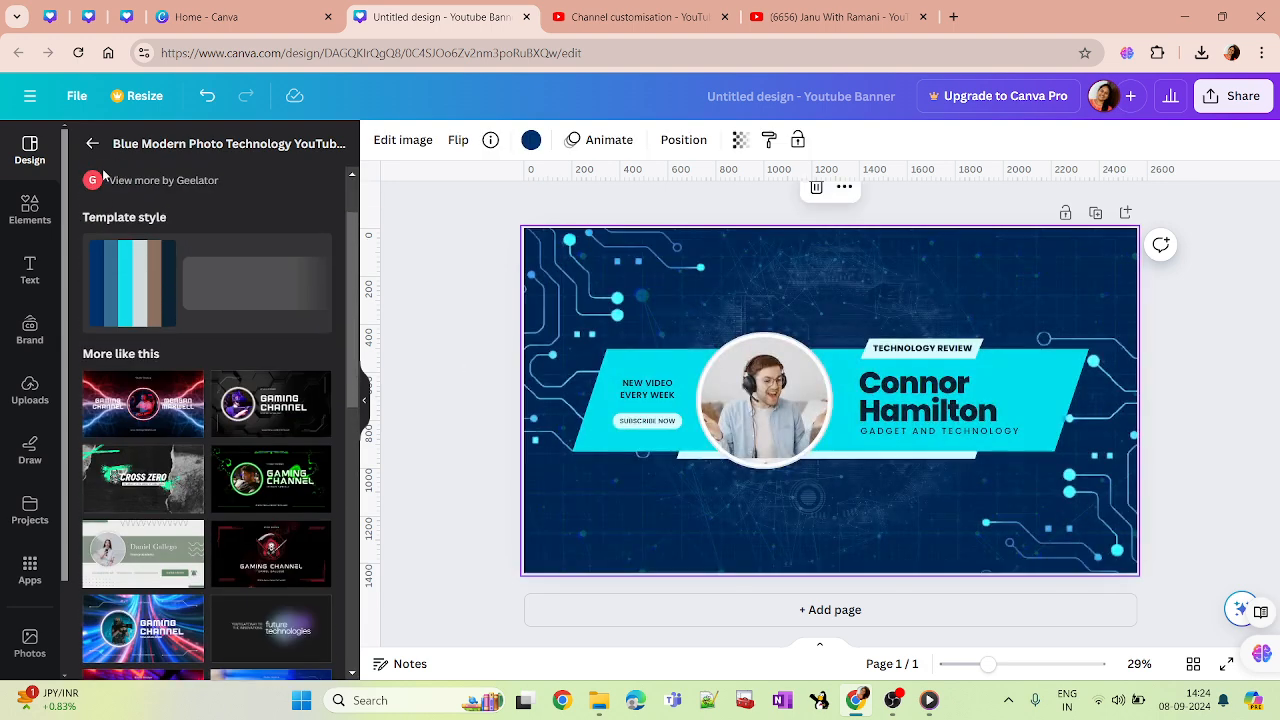
click(95, 147)
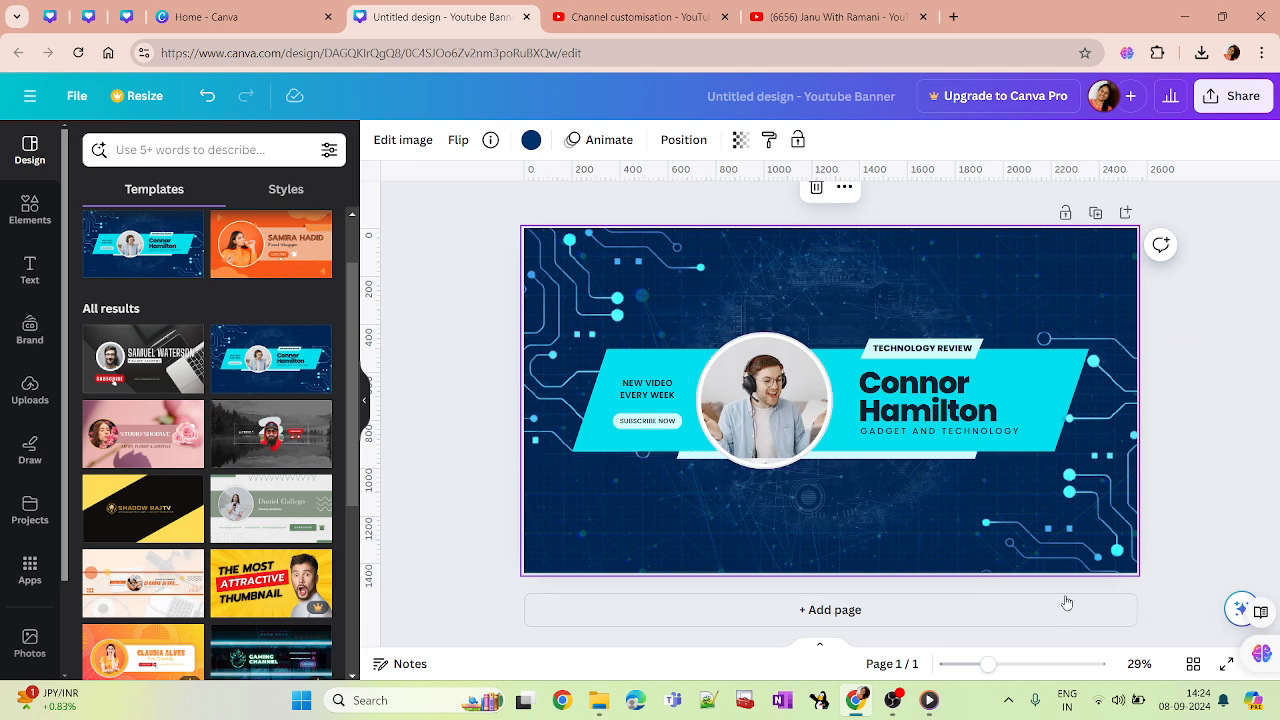
Apply the Orange and White Geometric Food Vlogger YouTube Channel Art template to the page.
click(288, 252)
click(790, 250)
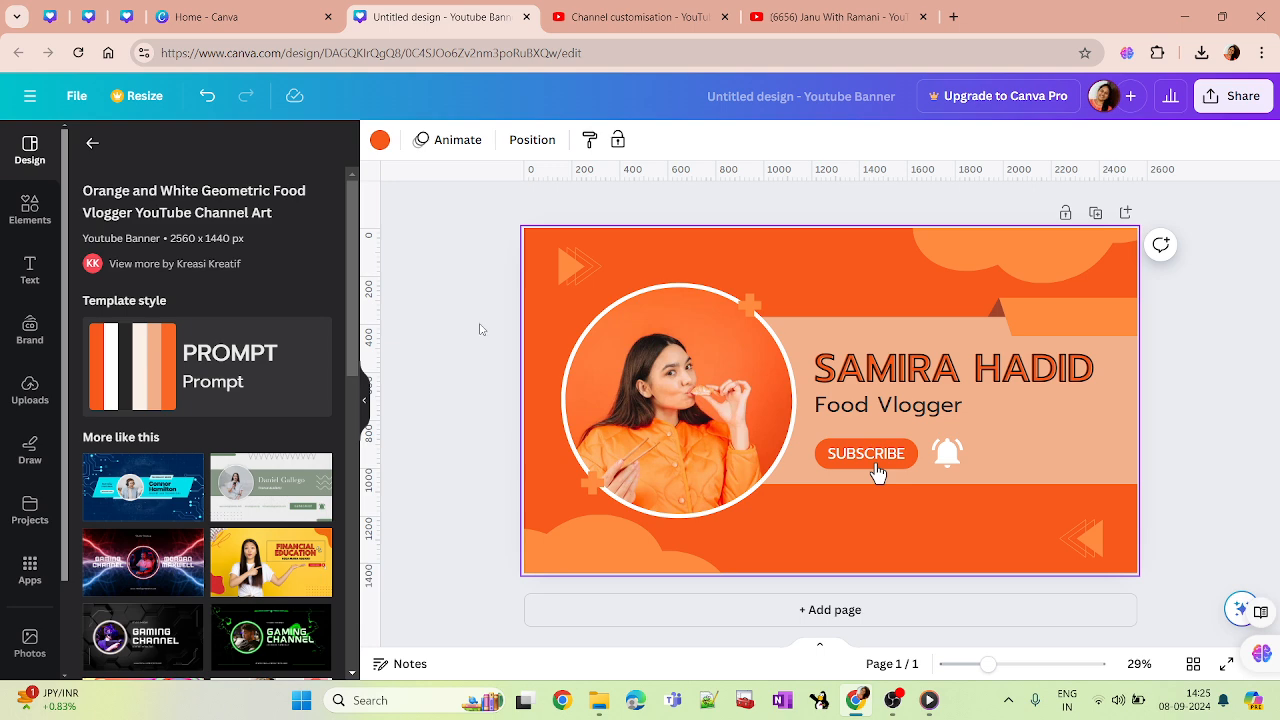
click(480, 330)
With the rulers shown, place vertical guides at about 505 and 2060 px and horizontal guides at about 491 and 939 px.
key(shift+r)
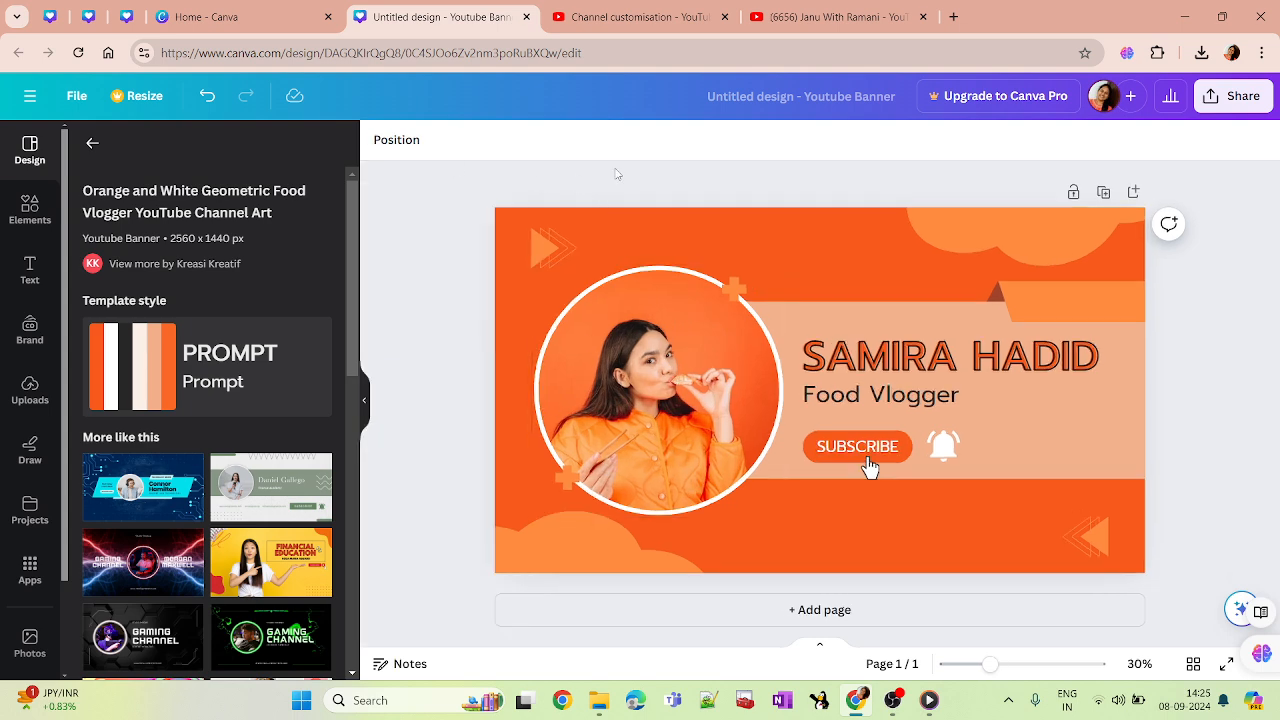
key(shift+r)
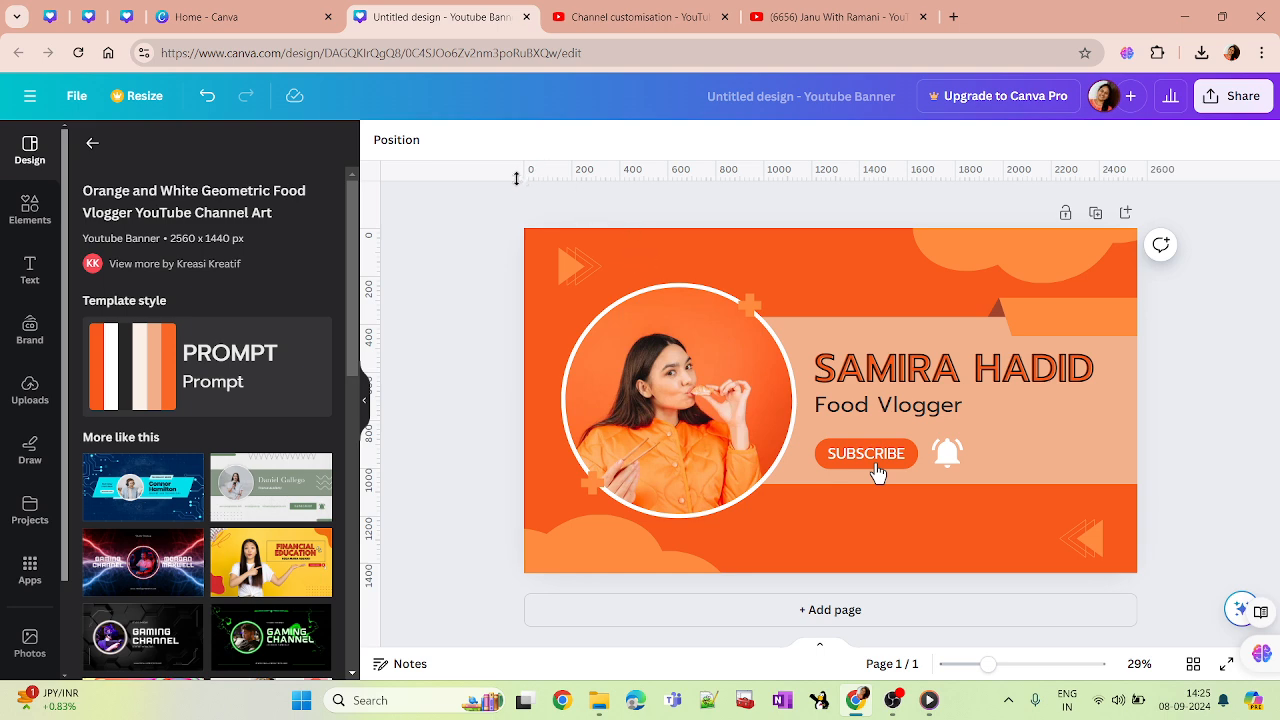
mouse_move(516, 178)
mouse_down()
mouse_move(516, 228)
mouse_move(514, 178)
mouse_up()
drag(377, 206, 1017, 190)
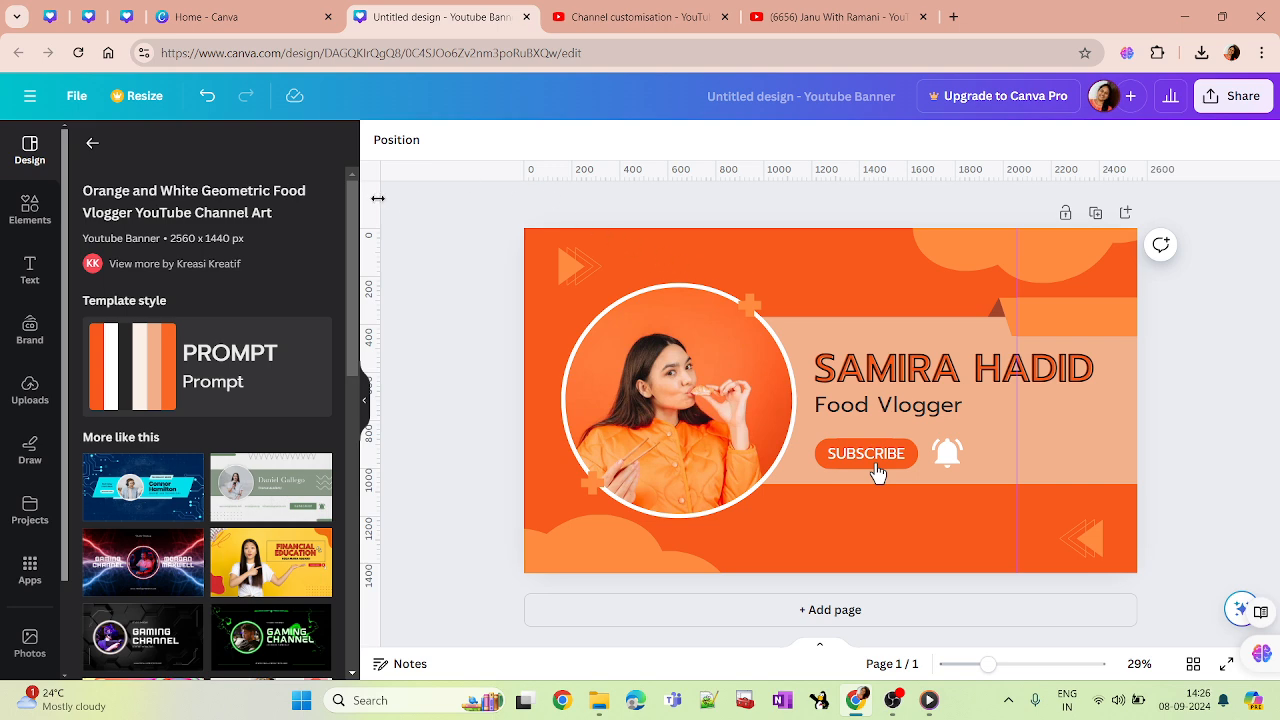
drag(380, 198, 645, 194)
drag(462, 174, 459, 452)
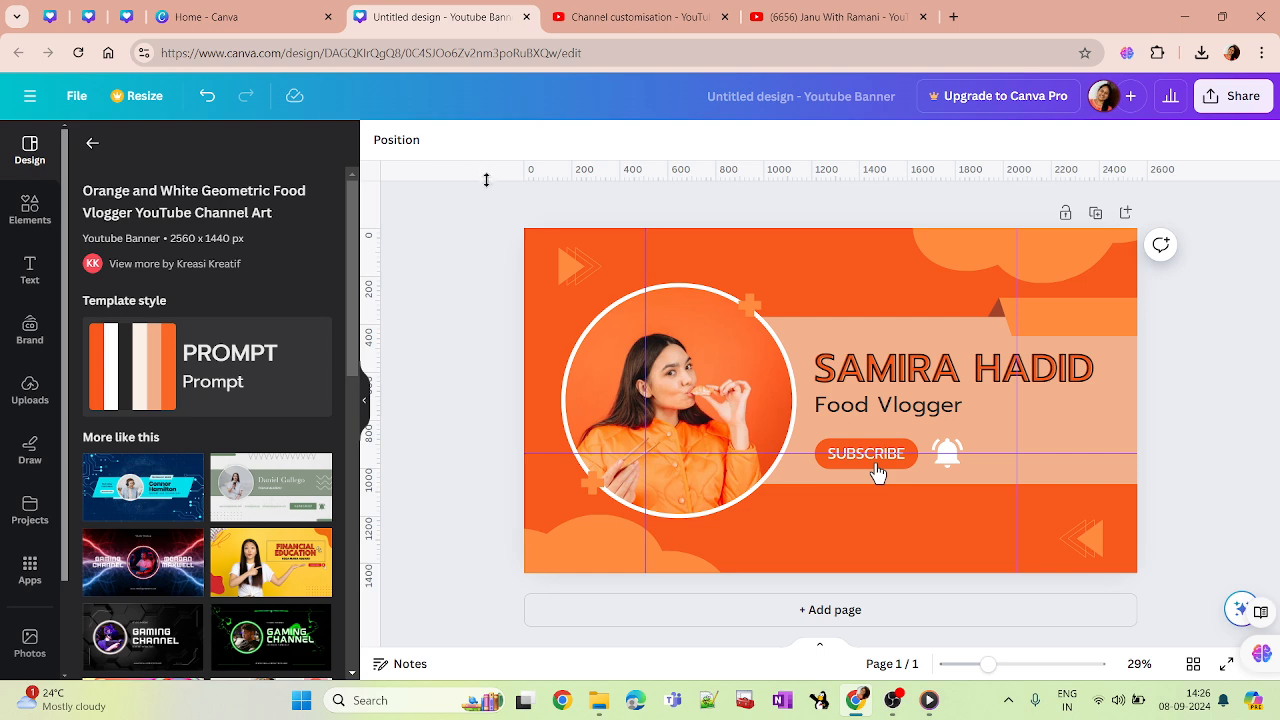
drag(486, 178, 486, 347)
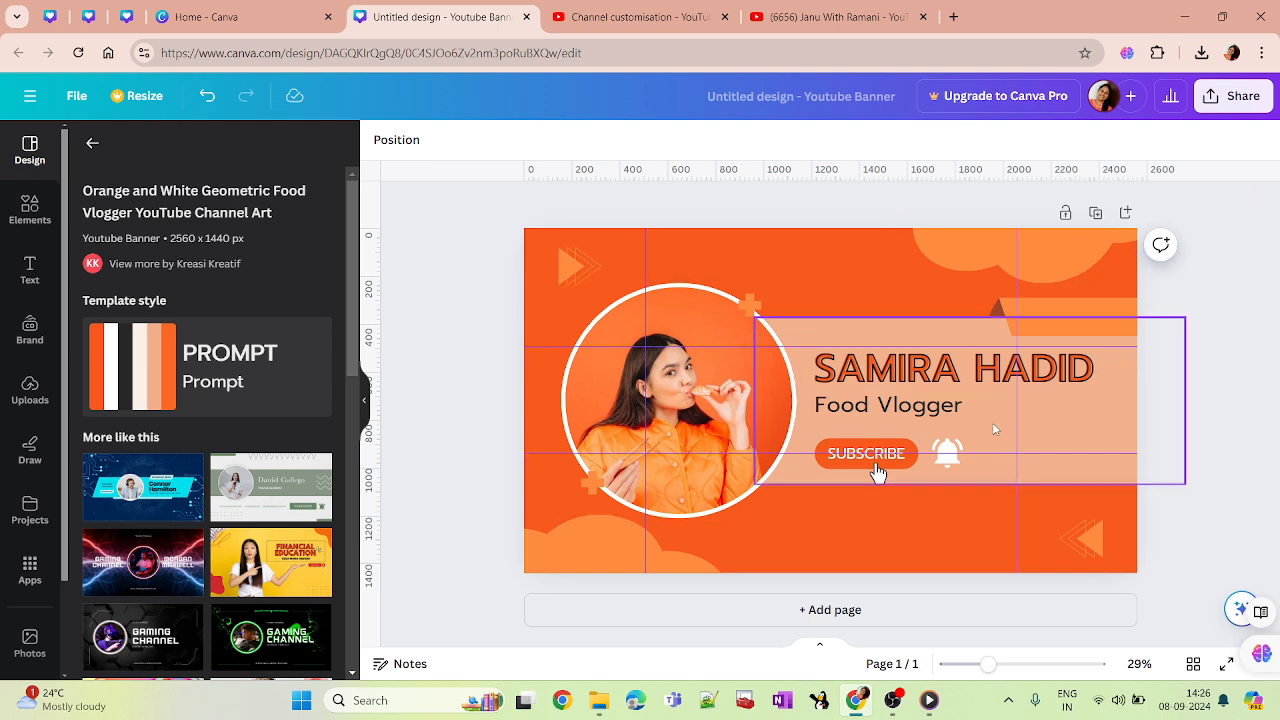
Shrink the circular photo frame to about half its size and move it into the guides' upper-left corner.
drag(733, 450, 734, 450)
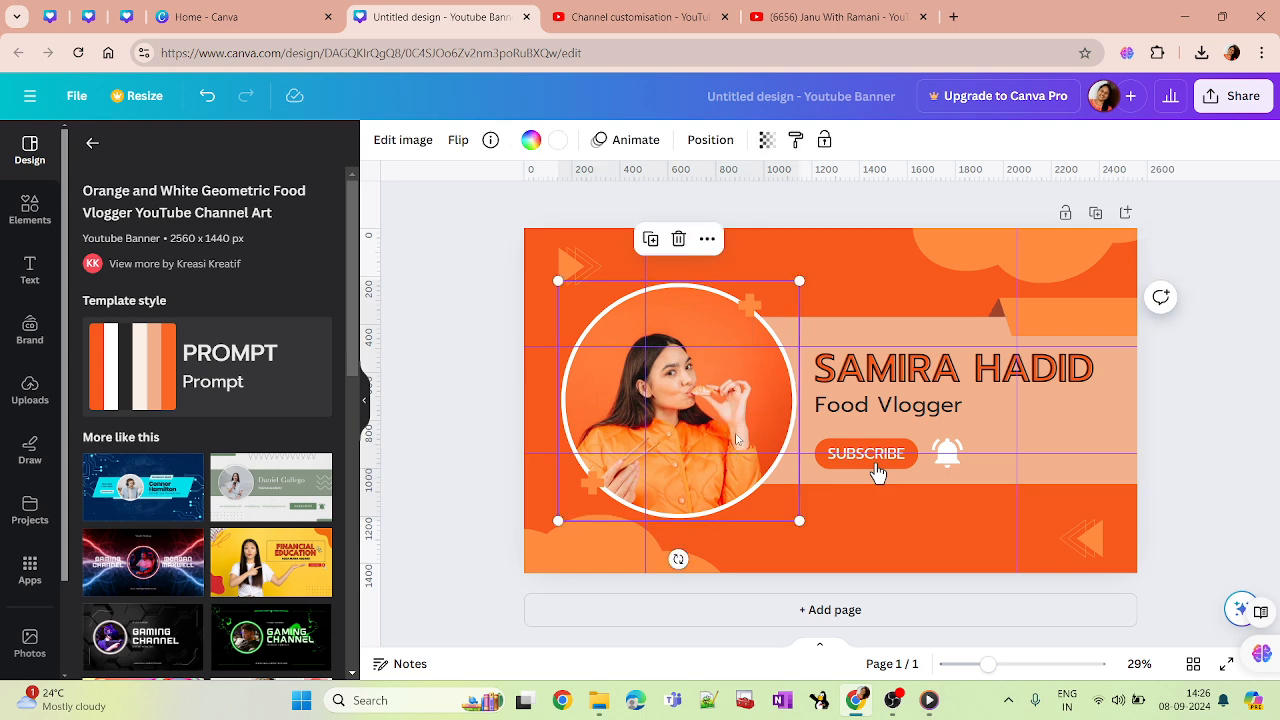
drag(800, 520, 679, 401)
drag(610, 318, 693, 382)
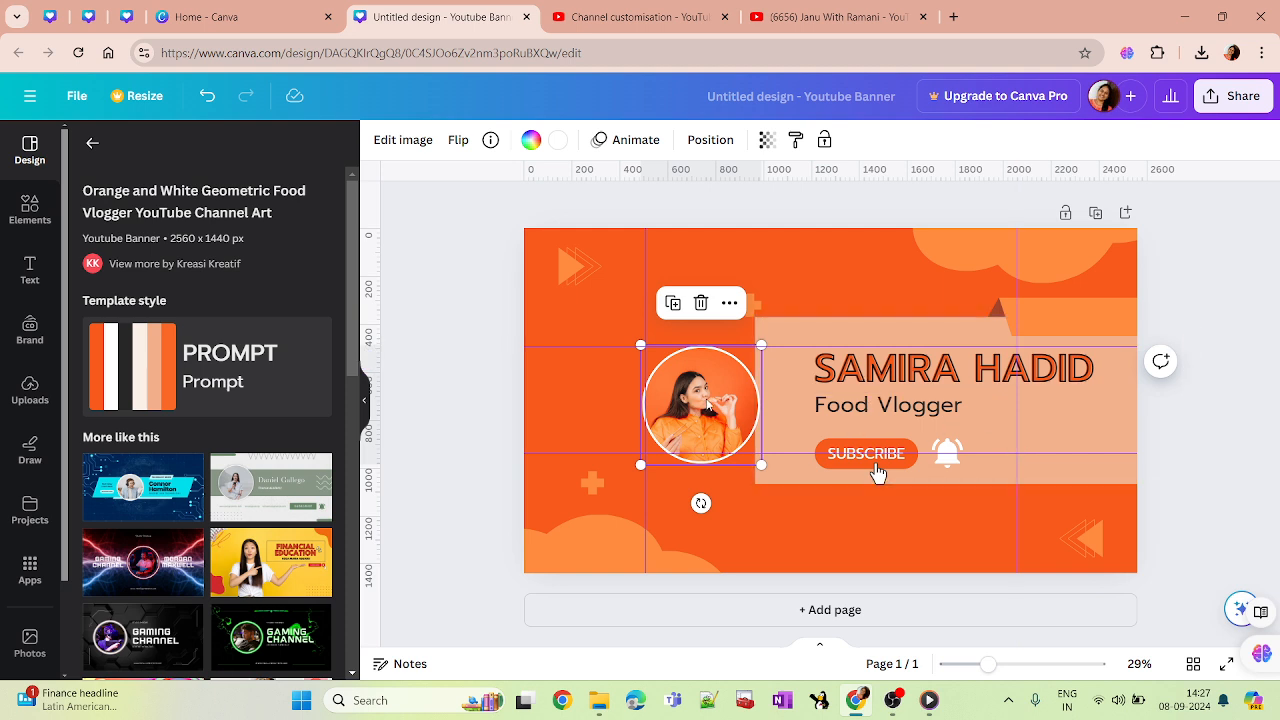
Clear the photo from the circular frame and add the uploaded picture of a woman and child standing on grass.
key(Delete)
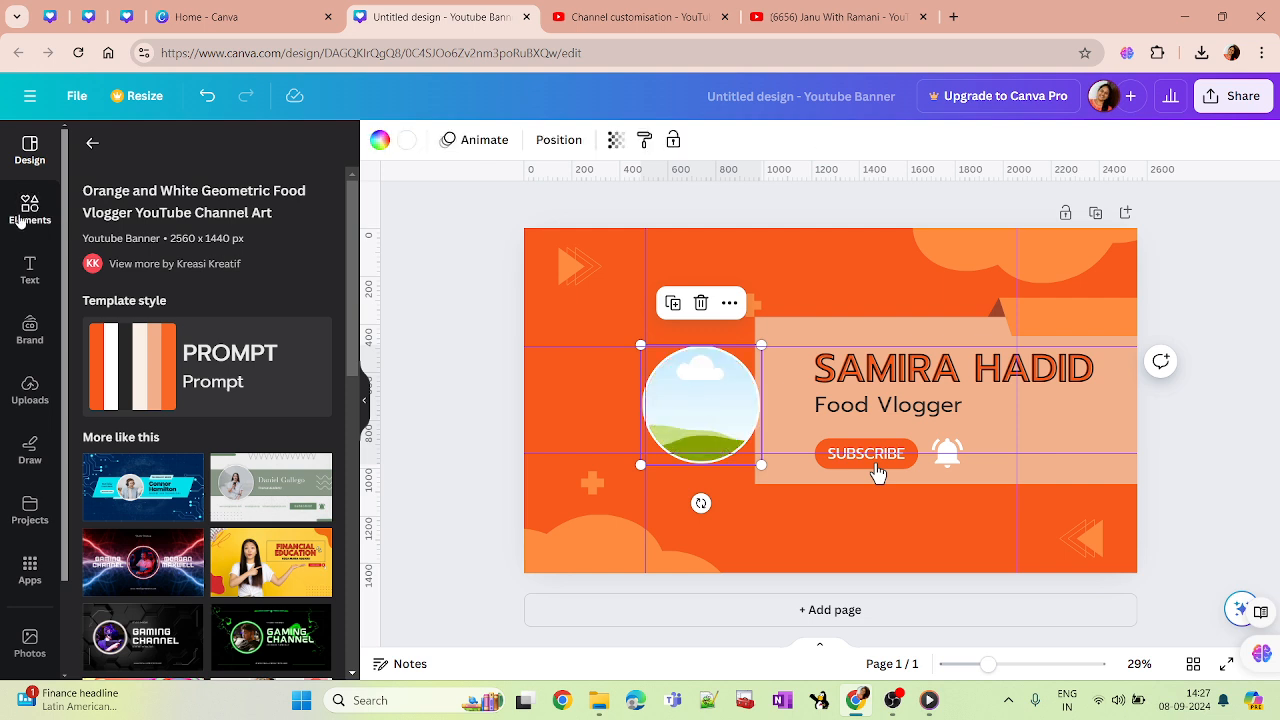
click(29, 392)
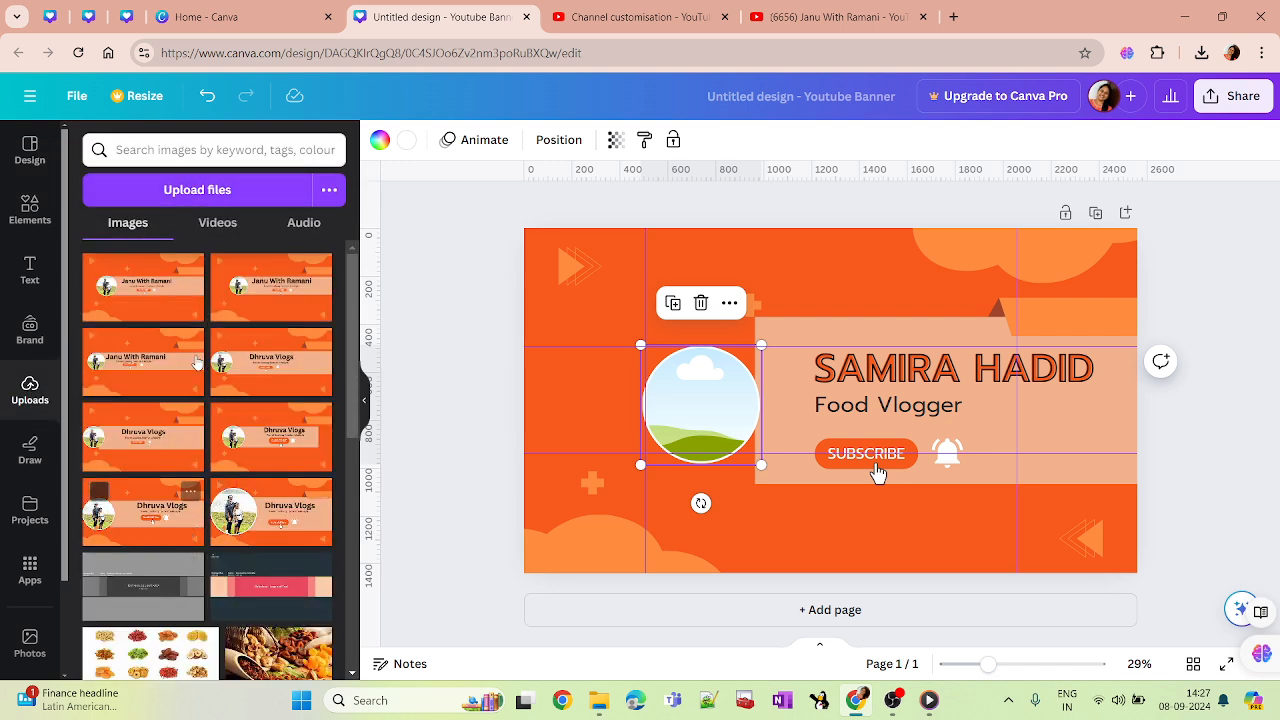
scroll(205, 496, down, 3)
scroll(205, 496, down, 5)
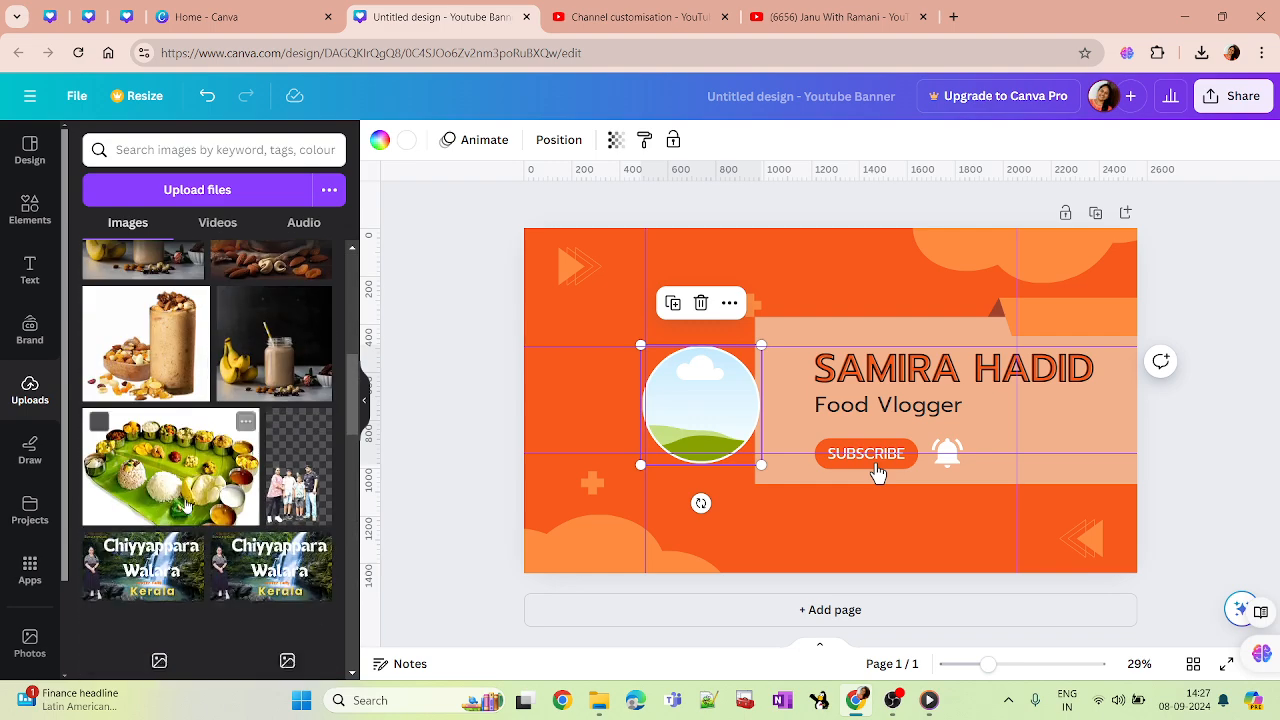
scroll(178, 568, down, 8)
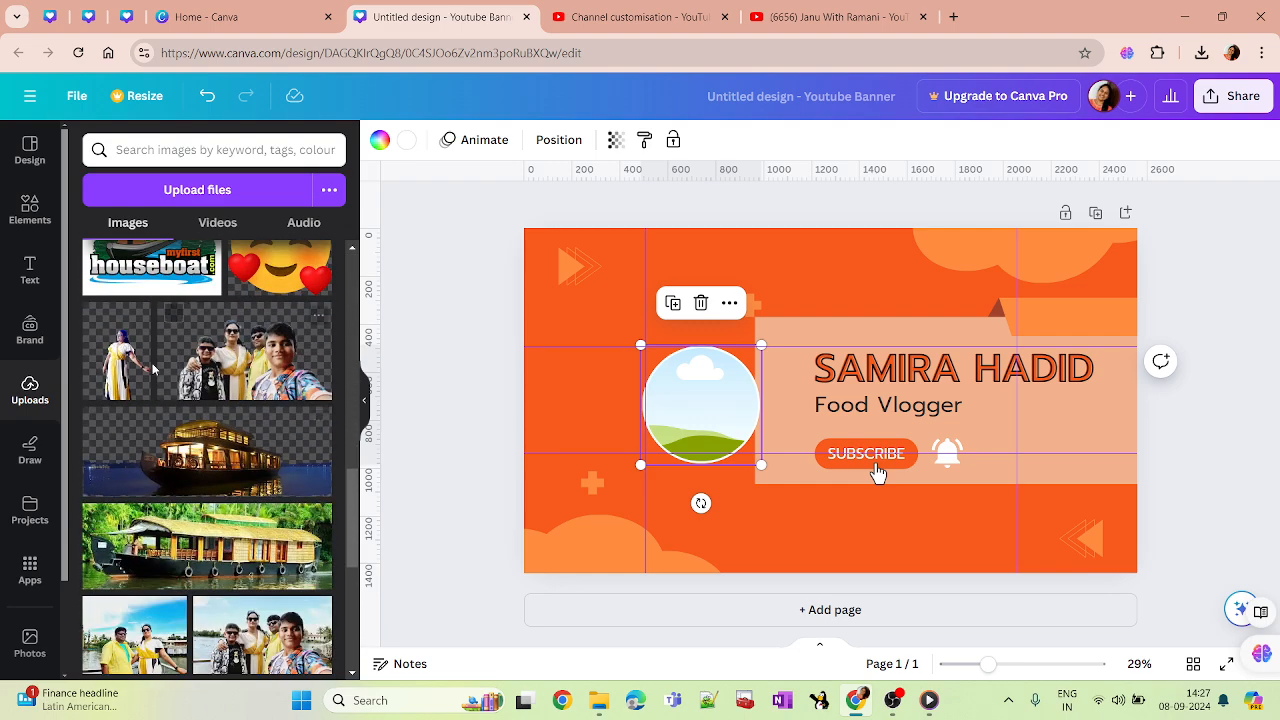
scroll(160, 530, down, 10)
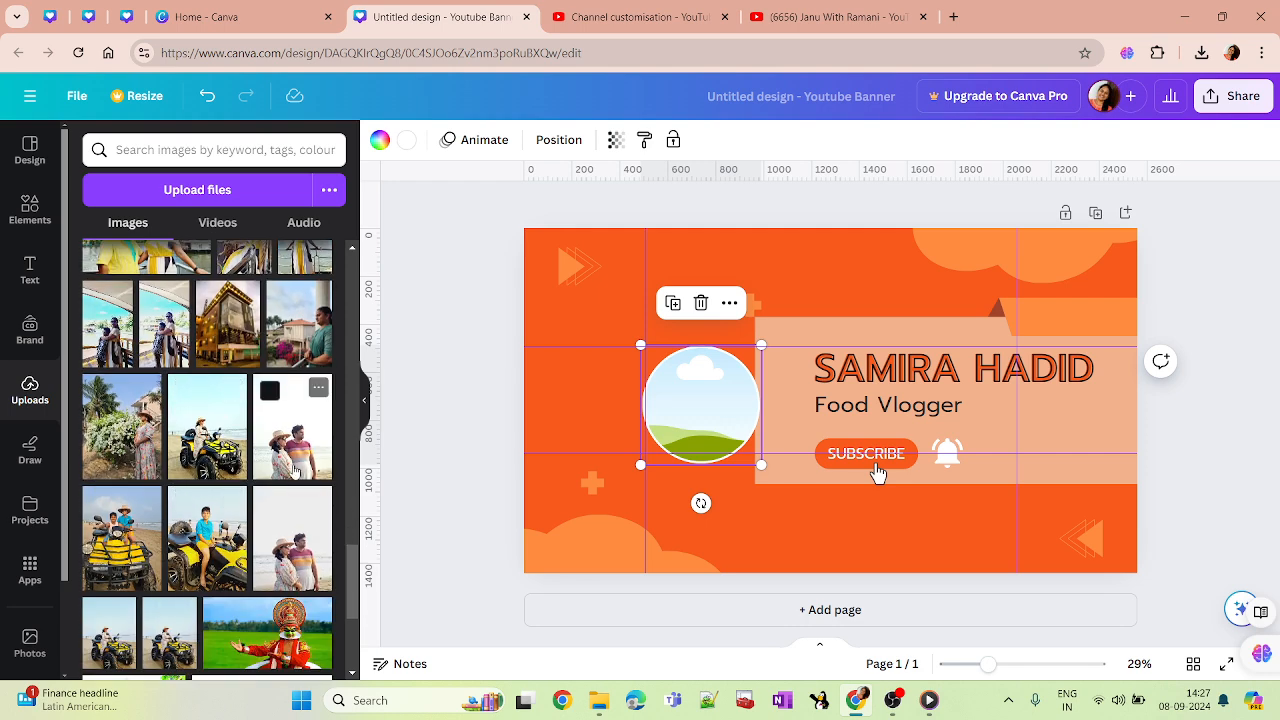
scroll(207, 500, down, 5)
click(305, 512)
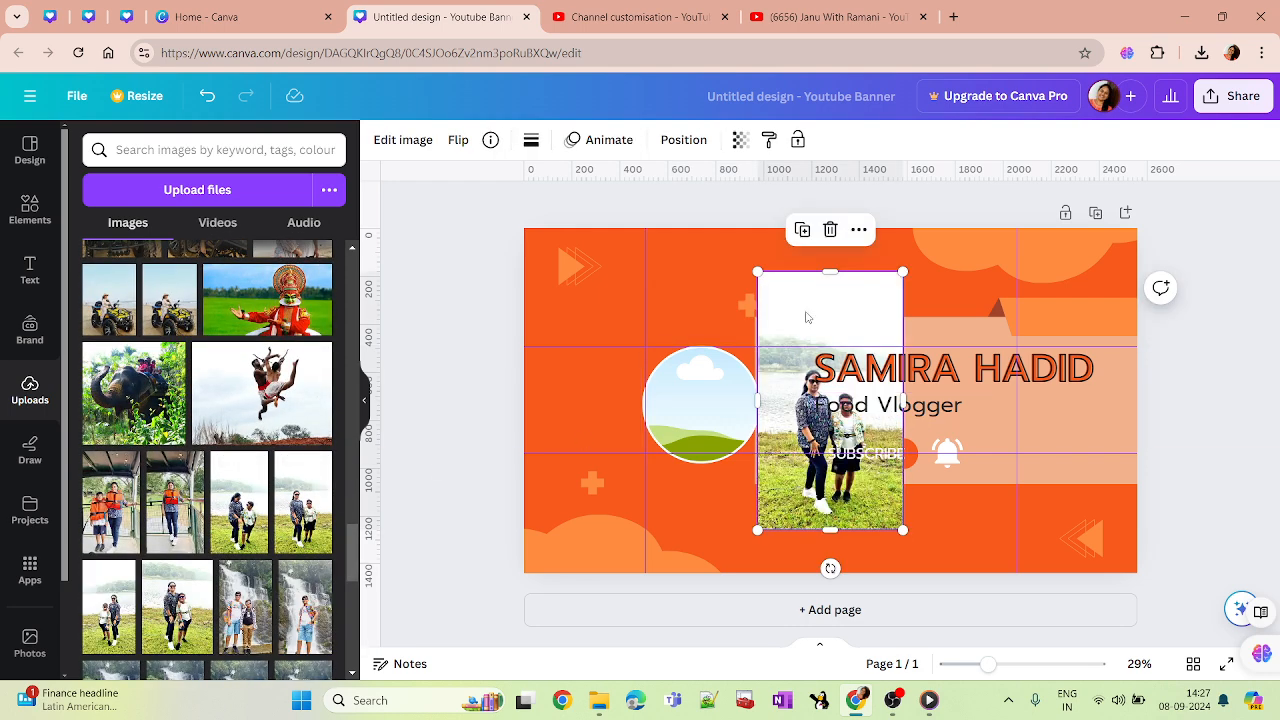
Place the uploaded picture inside the circular frame and shrink the frame to fit between the horizontal guides.
drag(808, 318, 684, 332)
drag(781, 551, 718, 455)
drag(667, 332, 692, 375)
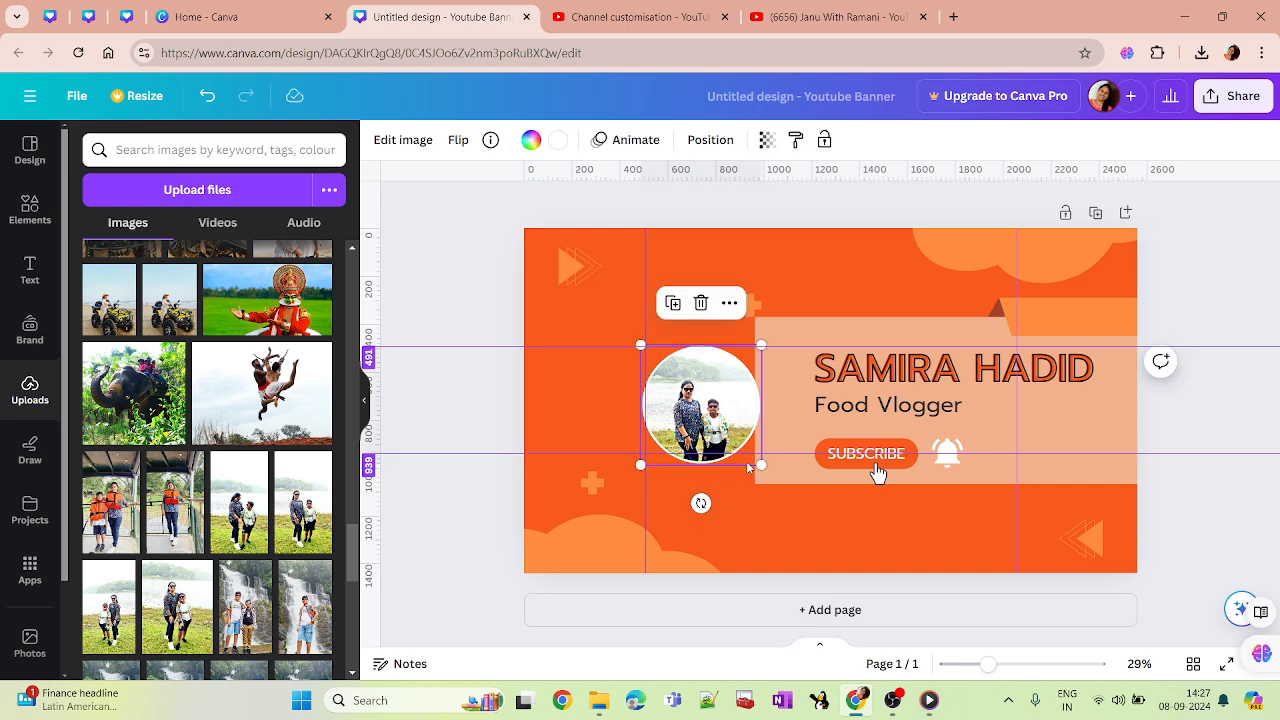
drag(760, 465, 746, 449)
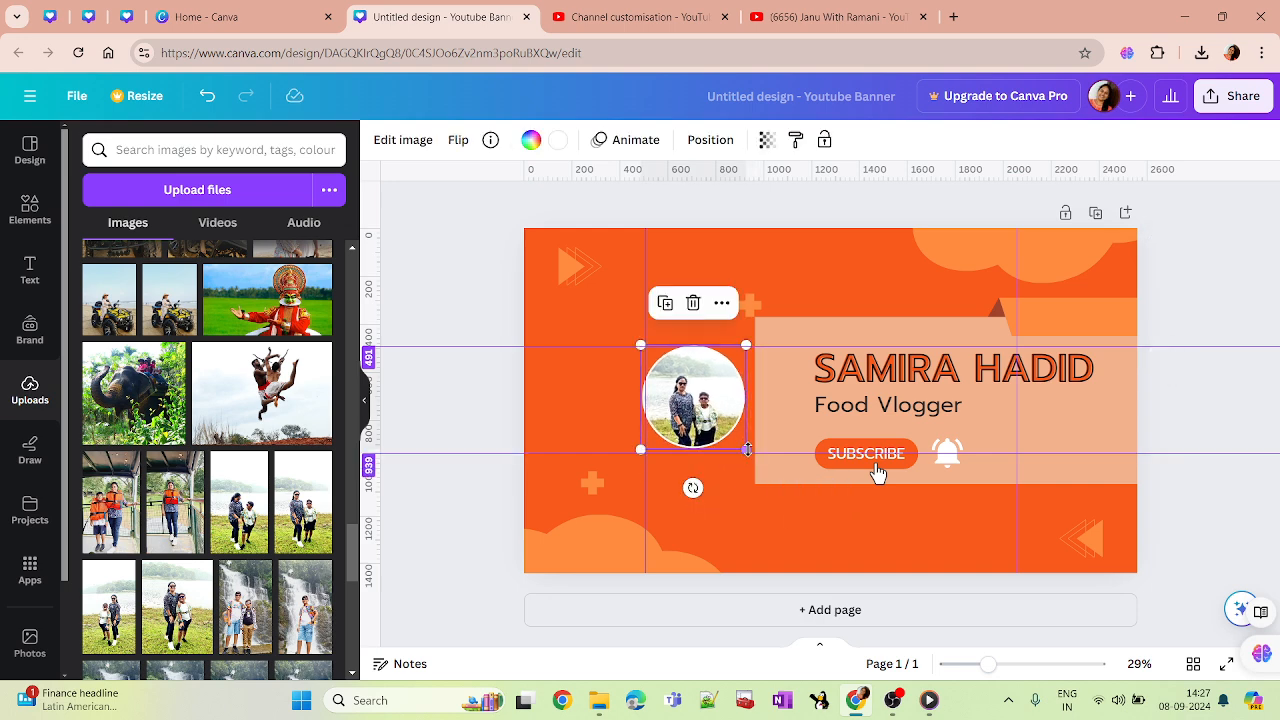
Shrink the translucent peach rectangle behind the banner text to about the height between the horizontal guides.
click(792, 331)
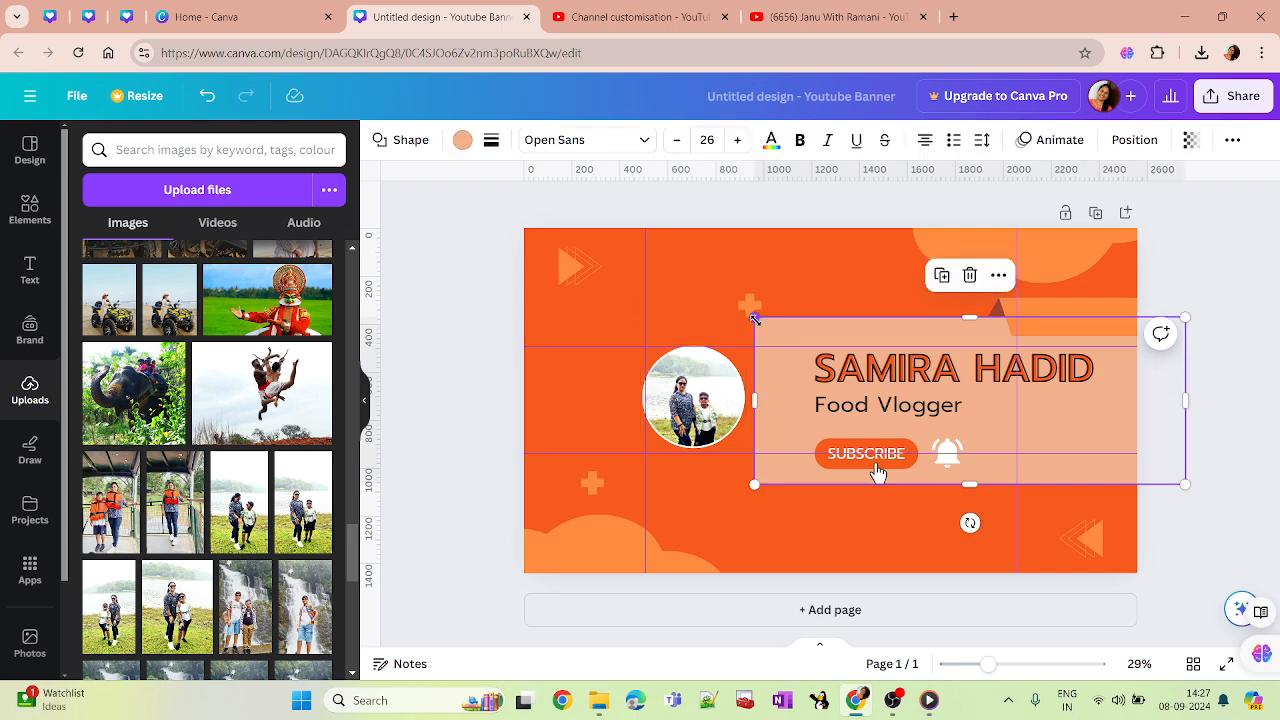
drag(755, 318, 814, 378)
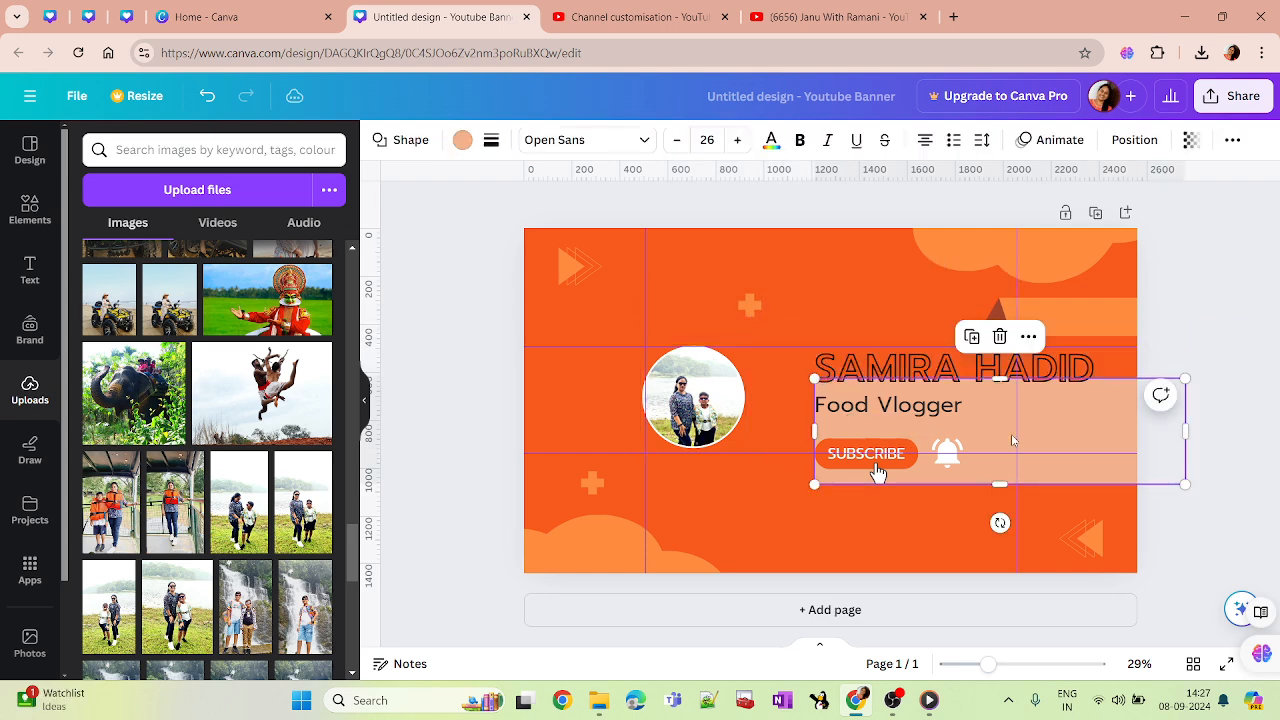